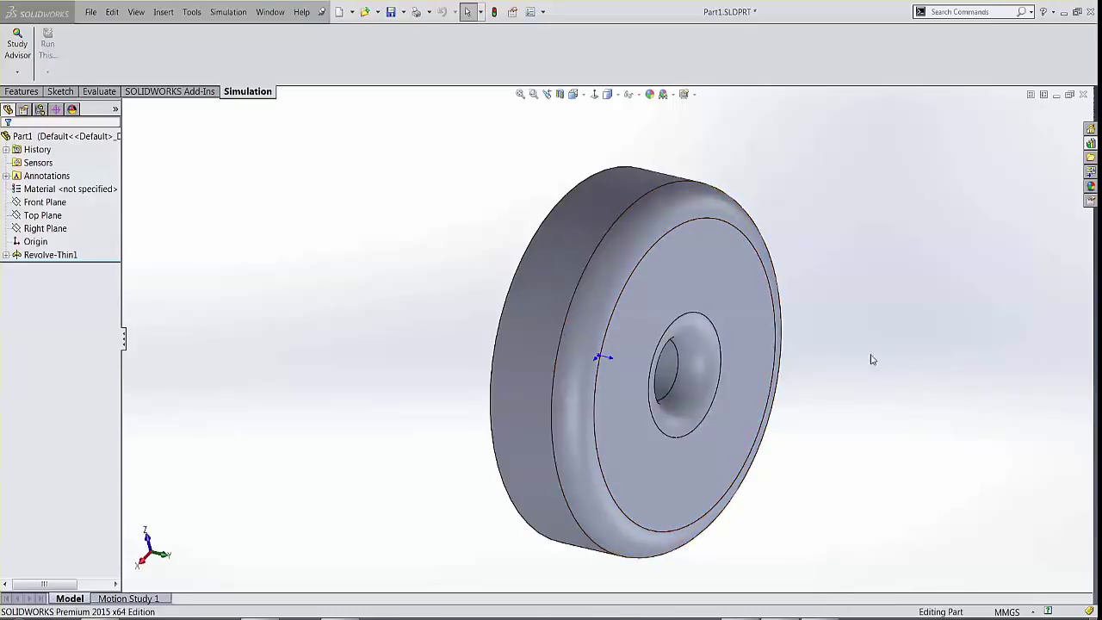
Create a new Static study named Static 1 from the Study Advisor.
{"action": "left_click", "coordinate": [20, 73]}
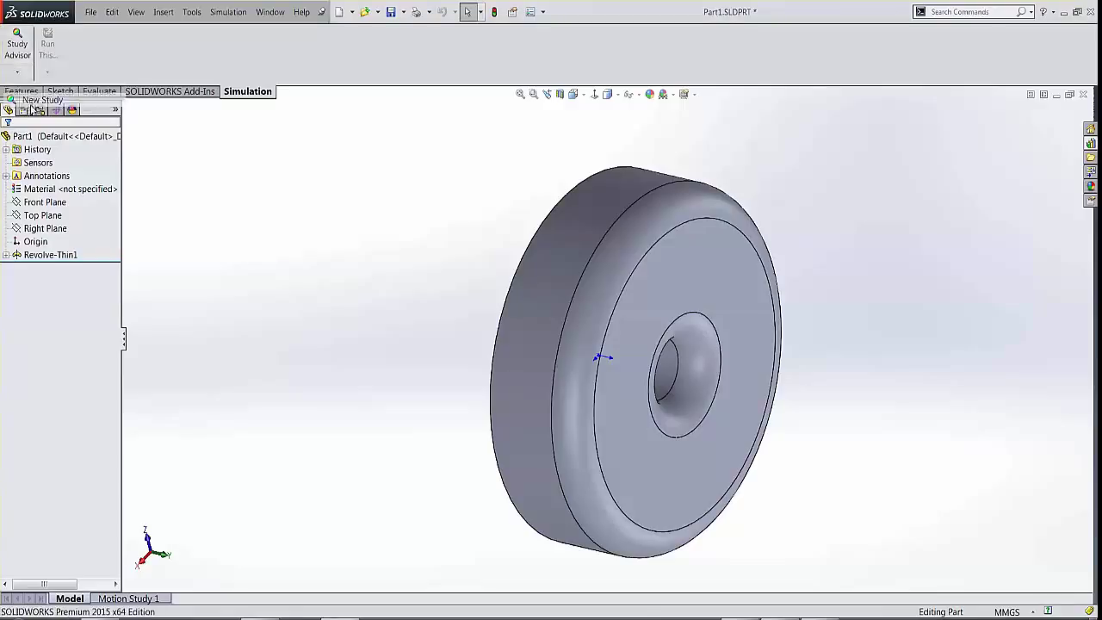
{"action": "left_click", "coordinate": [33, 100]}
{"action": "left_click", "coordinate": [7, 141]}
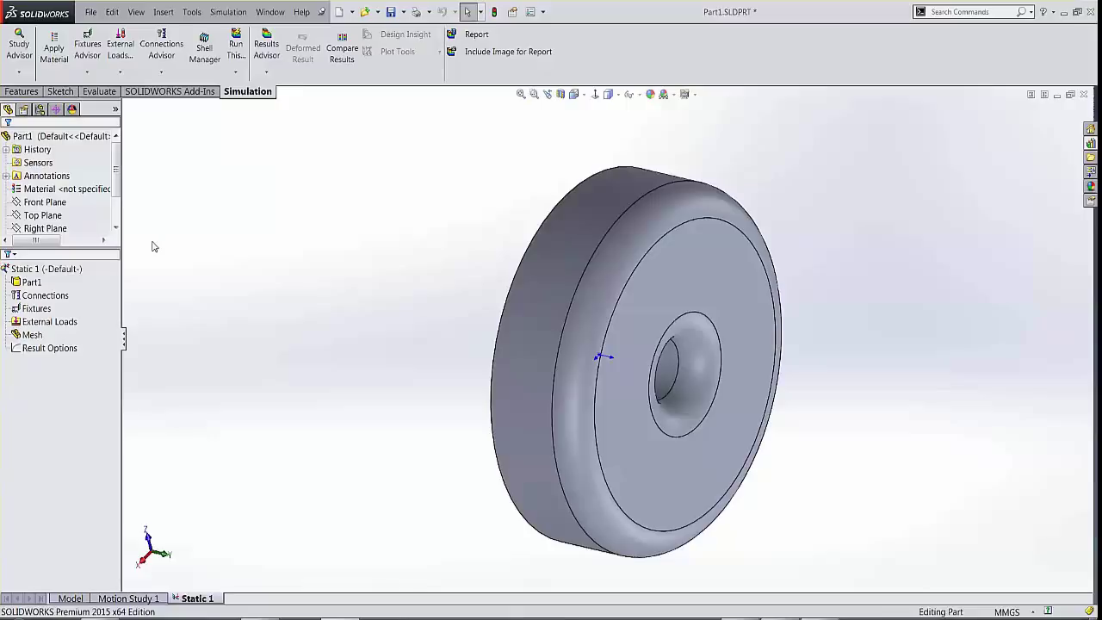
Define Part1 as a shell by selected faces, selecting all tangent faces of the wheel.
{"action": "right_click", "coordinate": [30, 283]}
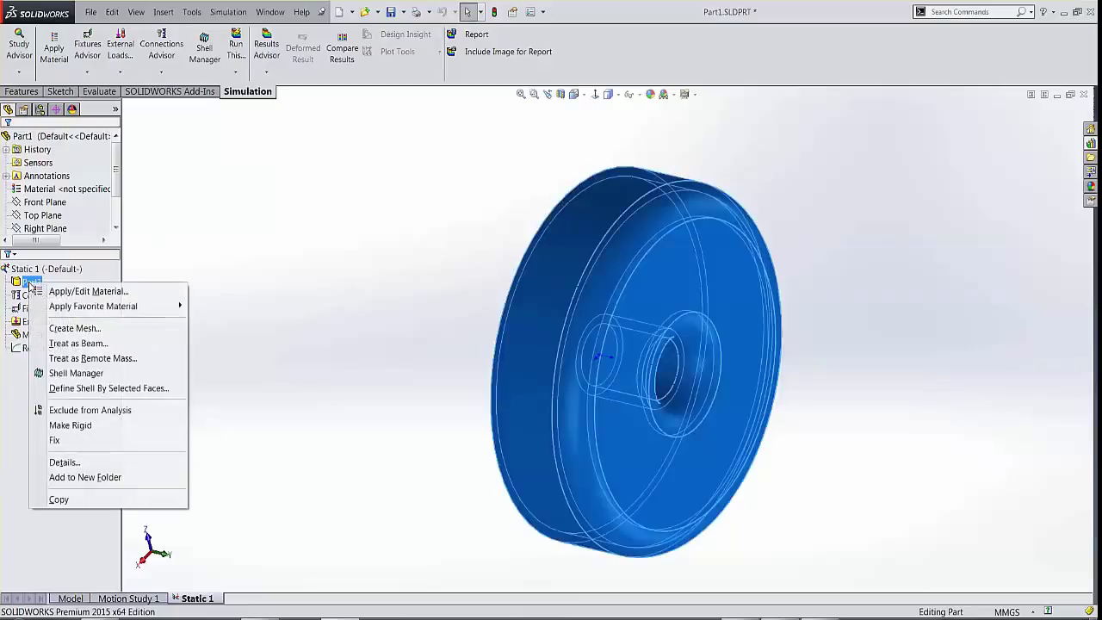
{"action": "left_click", "coordinate": [78, 389]}
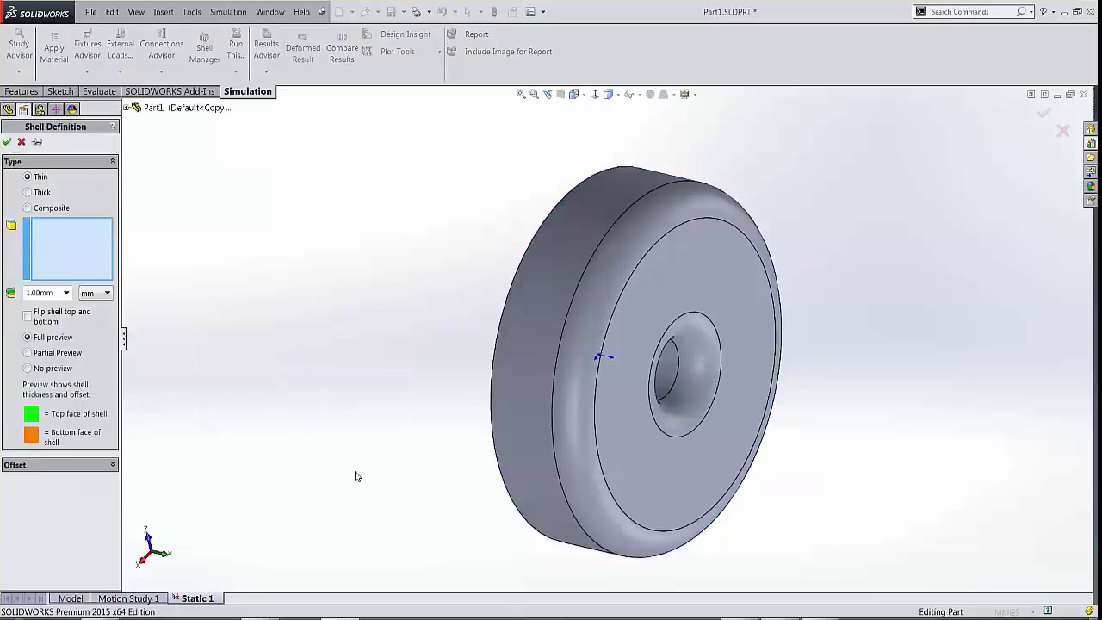
{"action": "right_click", "coordinate": [619, 456]}
{"action": "left_click", "coordinate": [669, 424]}
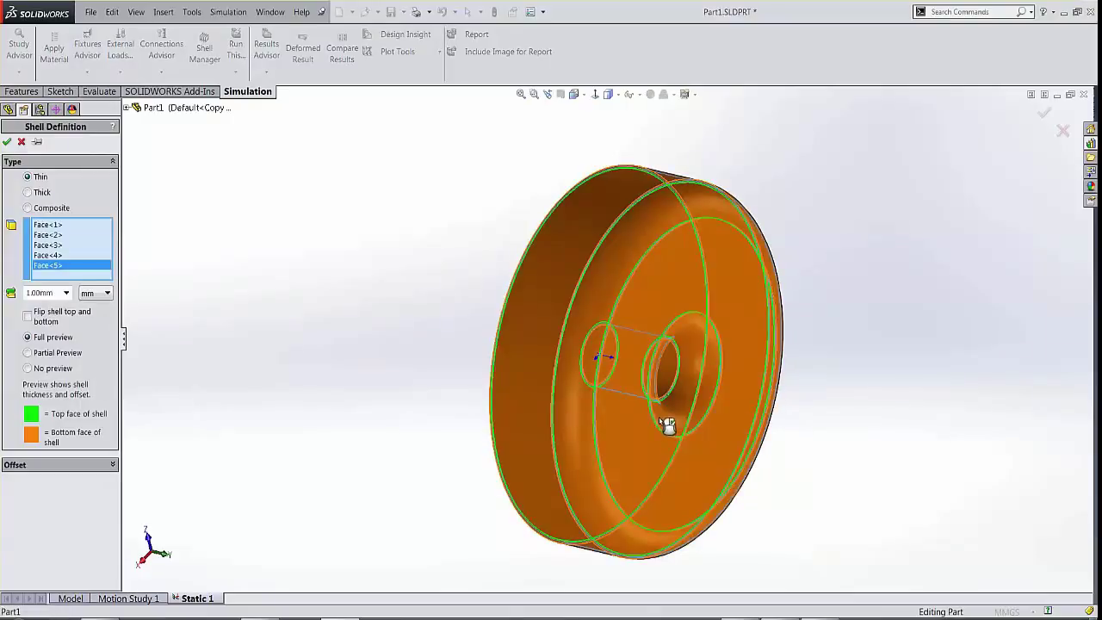
Give the shell a 3 mm thickness with a Top surface offset and accept it.
{"action": "double_click", "coordinate": [39, 292]}
{"action": "type", "text": "3"}
{"action": "key", "text": "ctrl+1"}
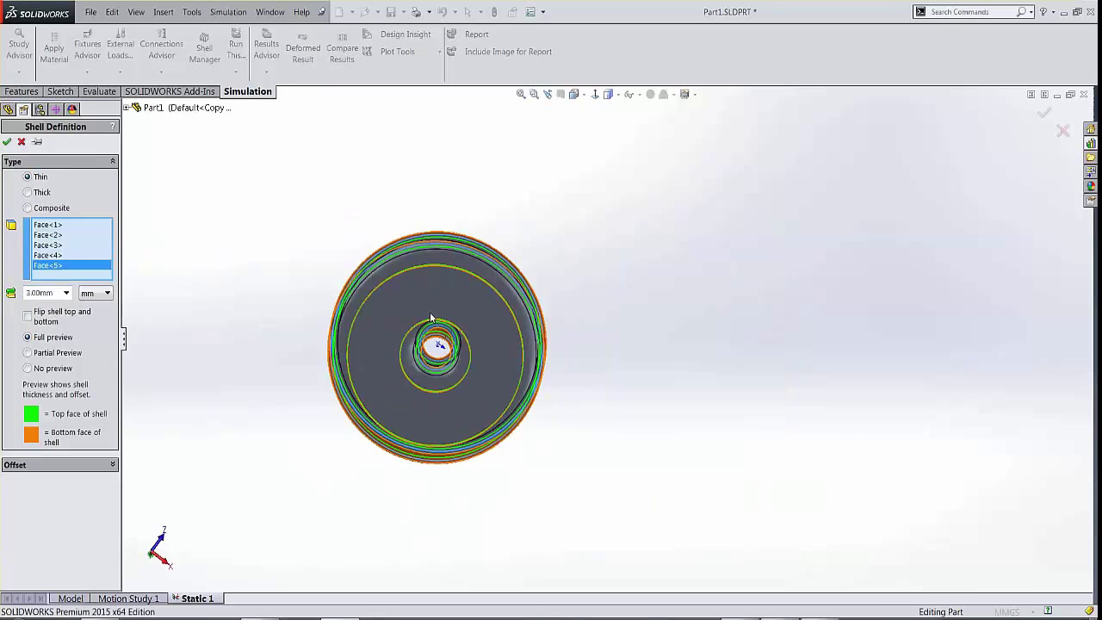
{"action": "scroll", "coordinate": [379, 353], "scroll_direction": "down", "scroll_amount": 3}
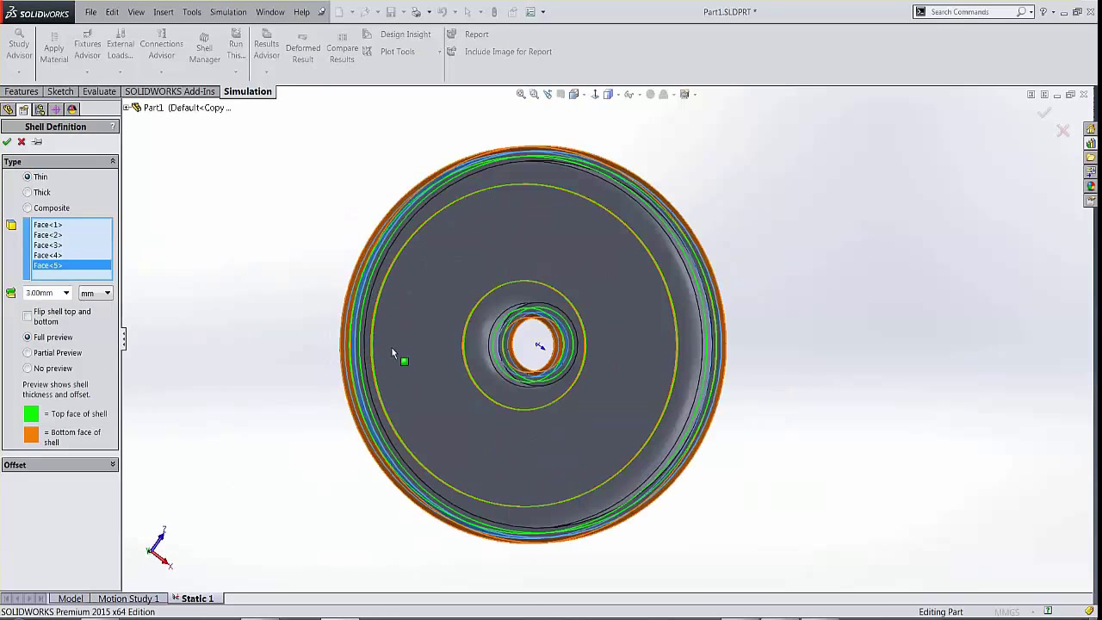
{"action": "scroll", "coordinate": [357, 358], "scroll_direction": "down", "scroll_amount": 2}
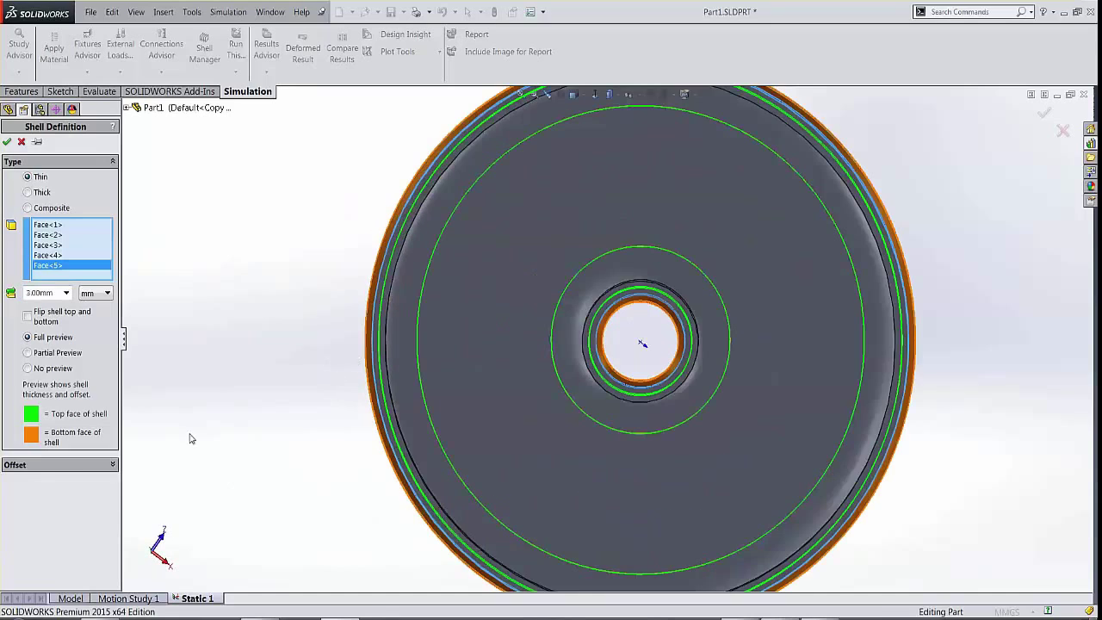
{"action": "left_click", "coordinate": [48, 465]}
{"action": "left_click", "coordinate": [56, 454]}
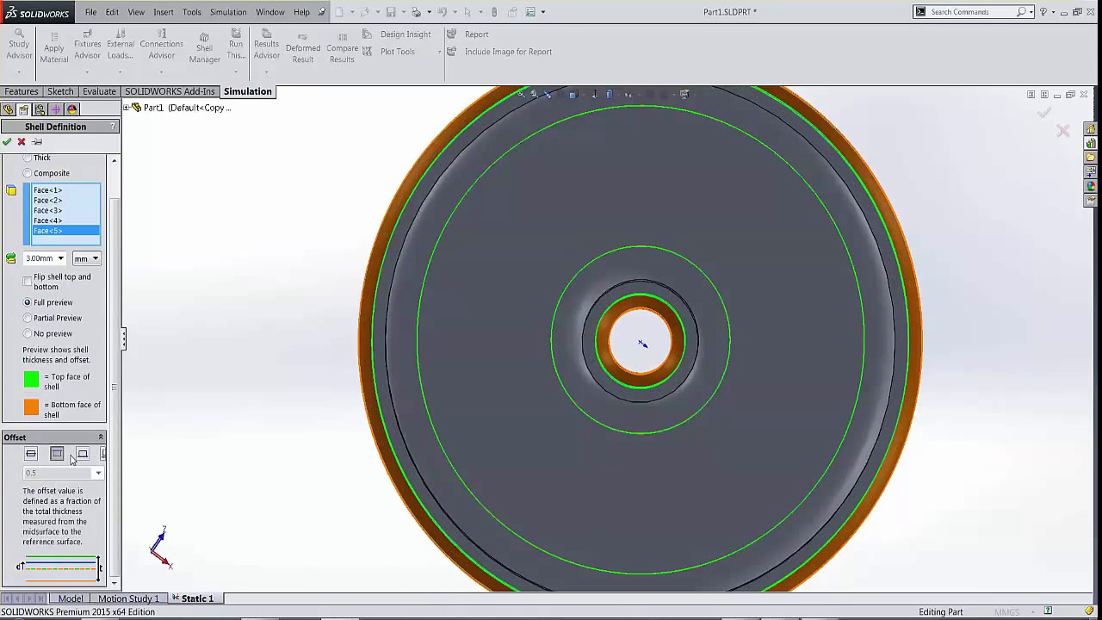
{"action": "left_click", "coordinate": [82, 455]}
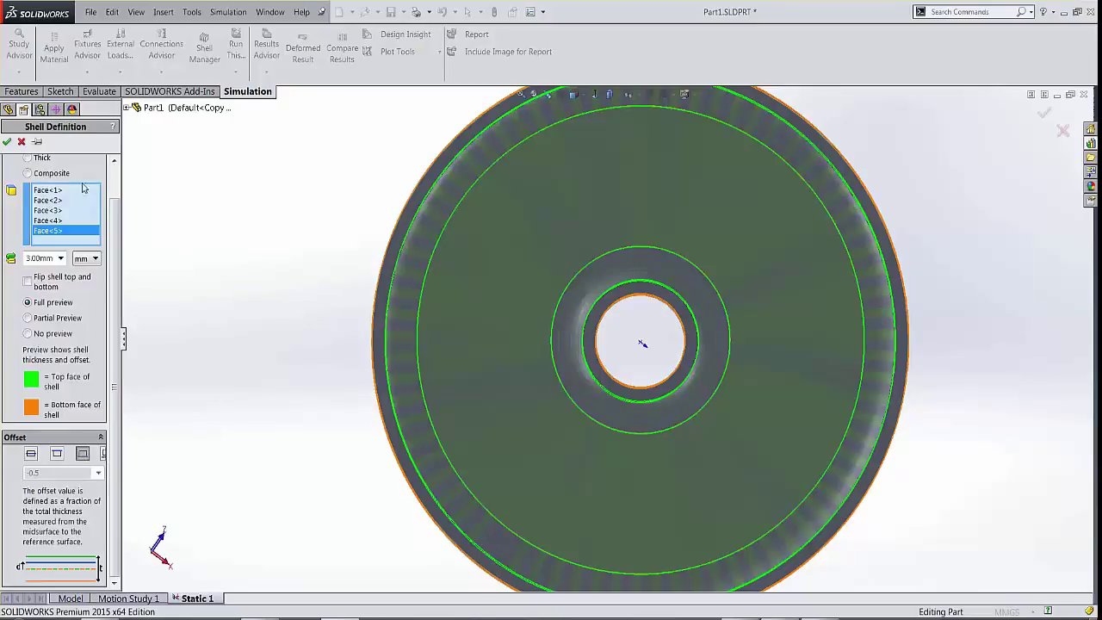
{"action": "left_click", "coordinate": [6, 141]}
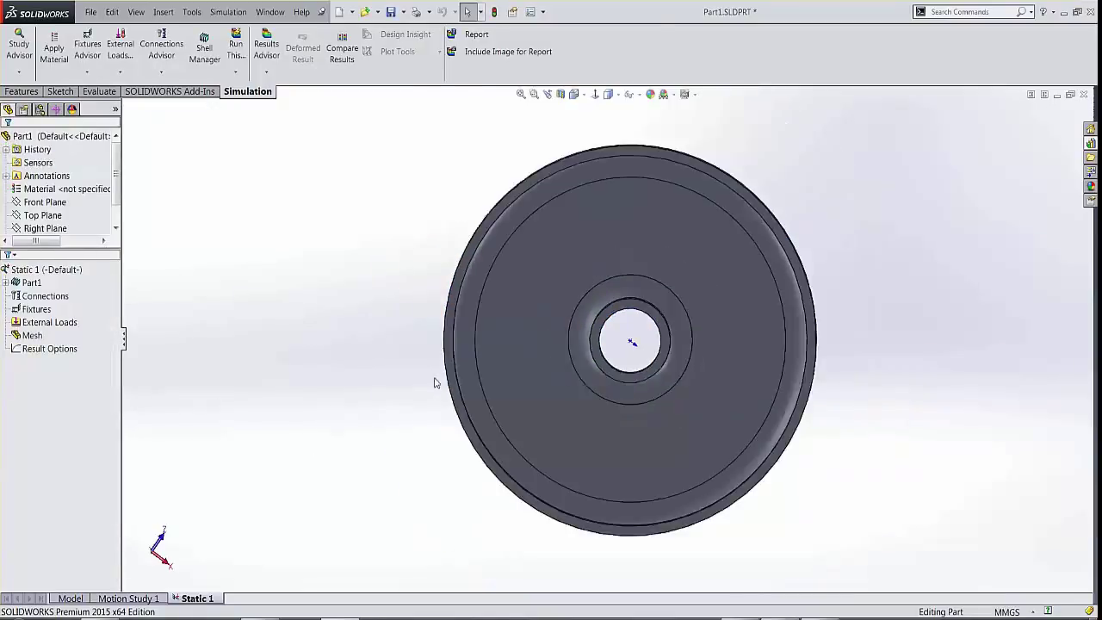
Apply a 2.5 mm mesh control to the wheel's hub face.
{"action": "middle_click_drag", "start_coordinate": [436, 379], "coordinate": [266, 376]}
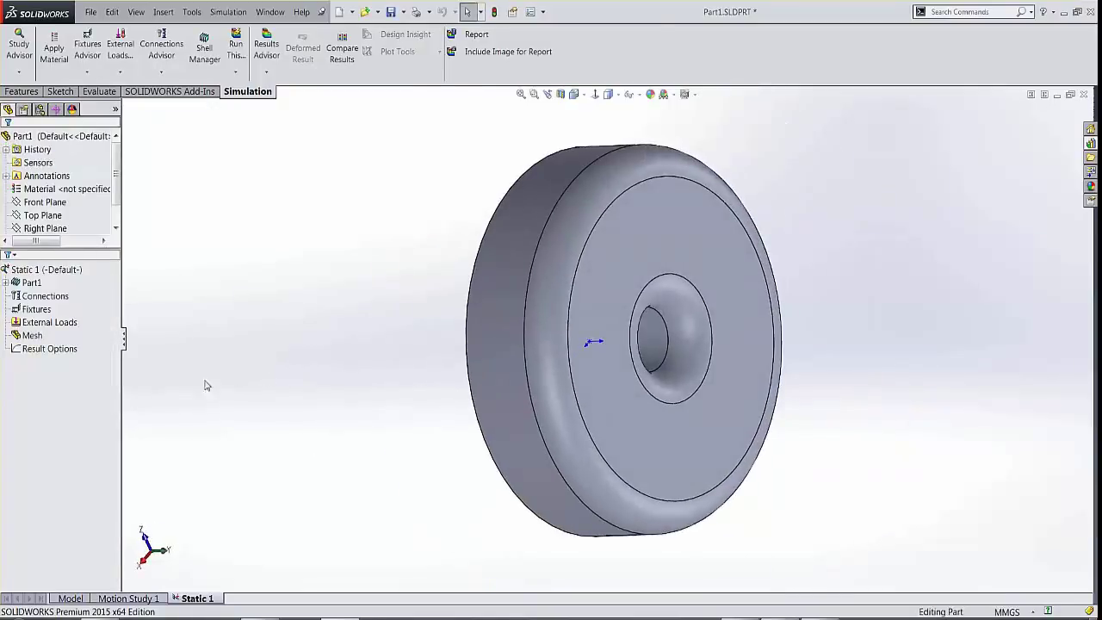
{"action": "left_click", "coordinate": [38, 310]}
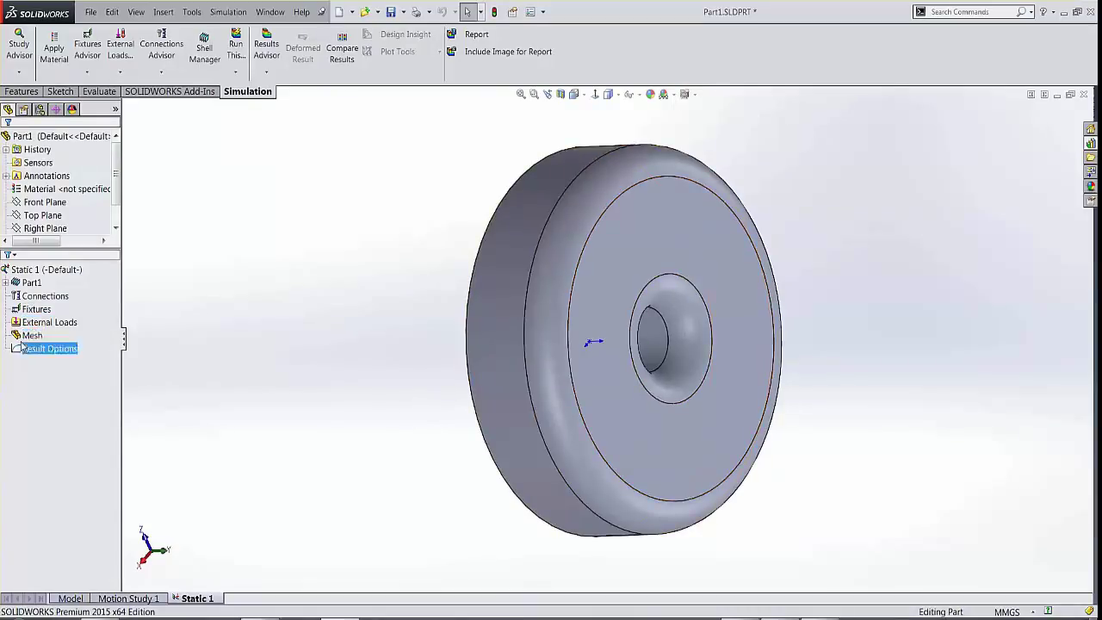
{"action": "right_click", "coordinate": [32, 336]}
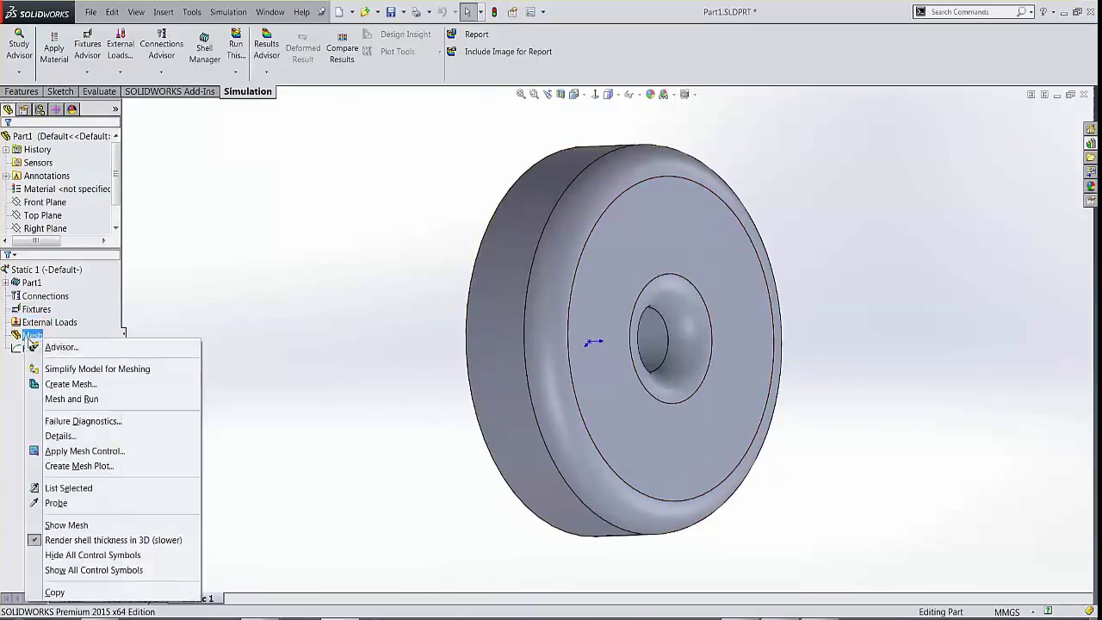
{"action": "left_click", "coordinate": [84, 452]}
{"action": "left_click", "coordinate": [684, 328]}
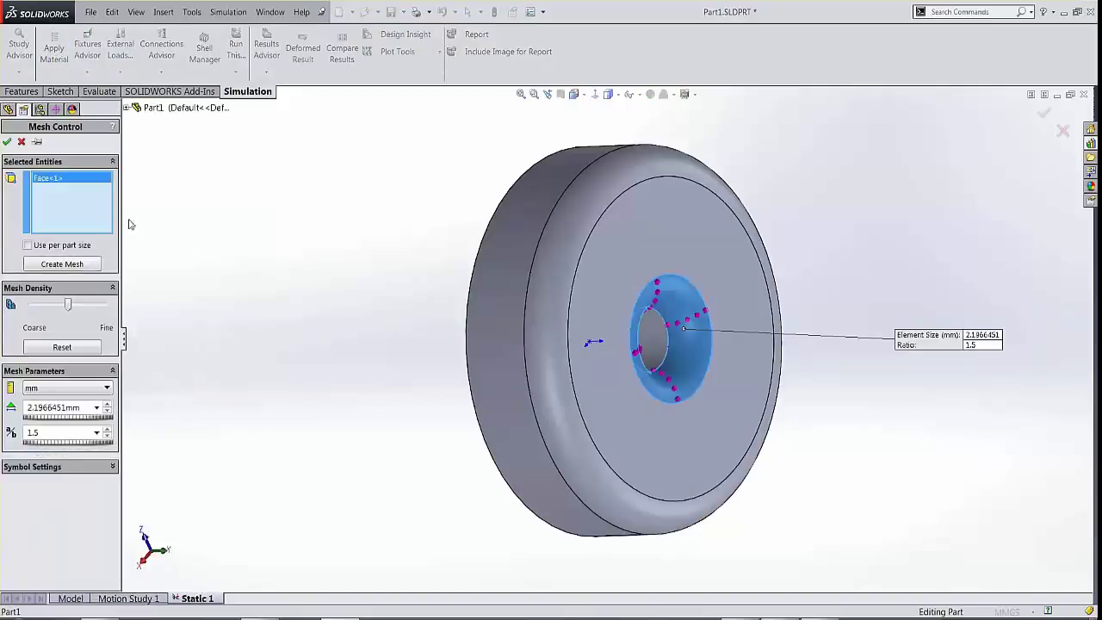
{"action": "double_click", "coordinate": [48, 407]}
{"action": "type", "text": "2.5"}
{"action": "left_click", "coordinate": [7, 142]}
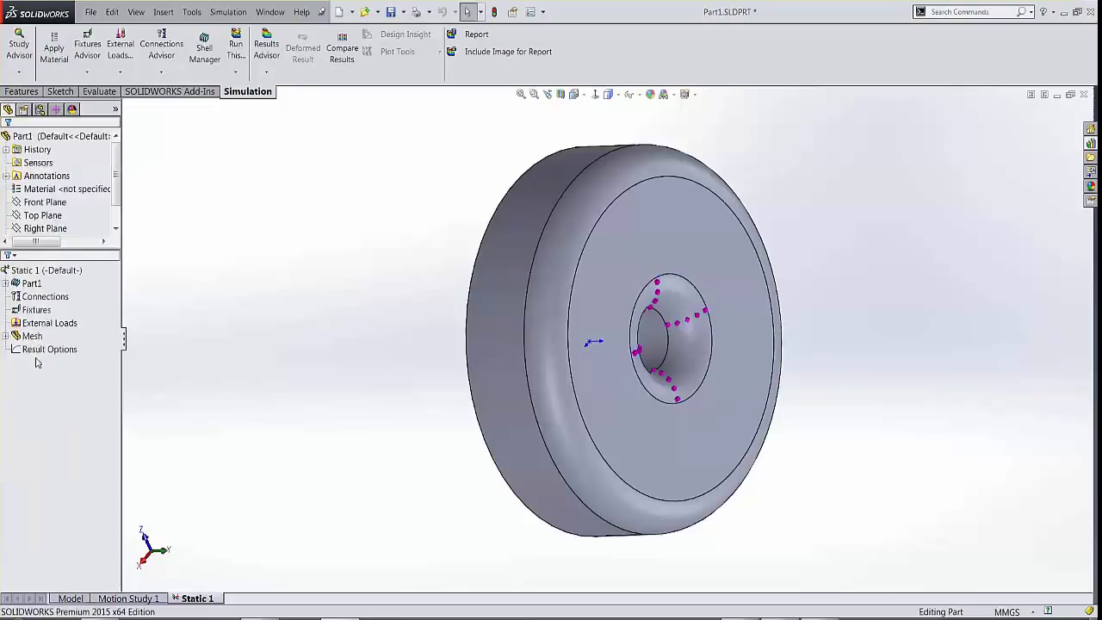
Generate a curvature-based shell mesh of the wheel and orbit to inspect it.
{"action": "right_click", "coordinate": [32, 336]}
{"action": "left_click", "coordinate": [67, 381]}
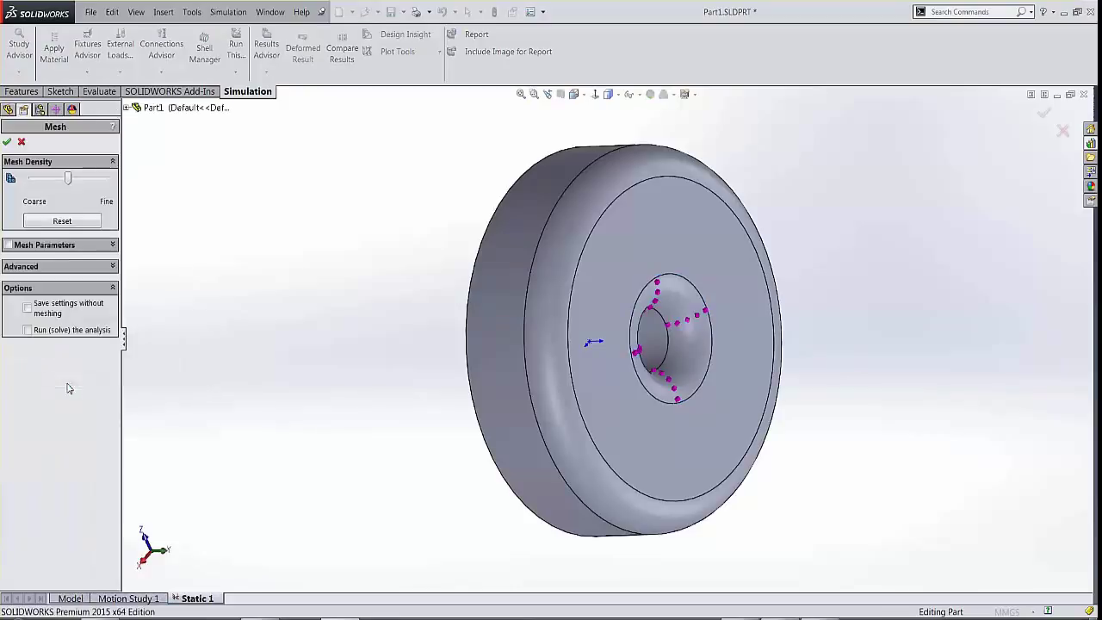
{"action": "left_click", "coordinate": [48, 245]}
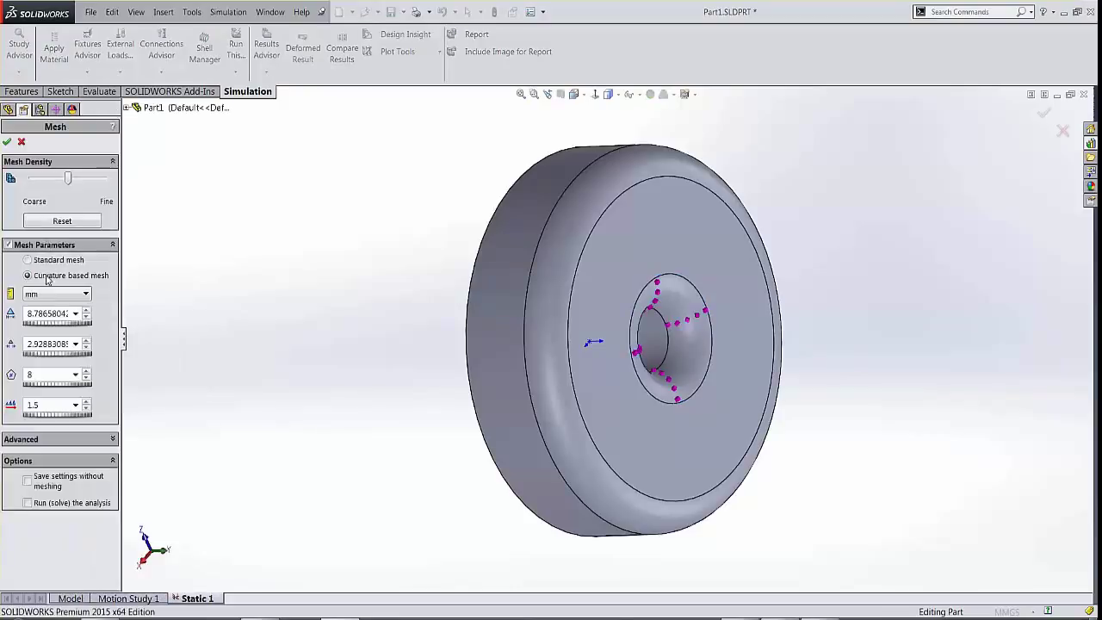
{"action": "left_click", "coordinate": [7, 141]}
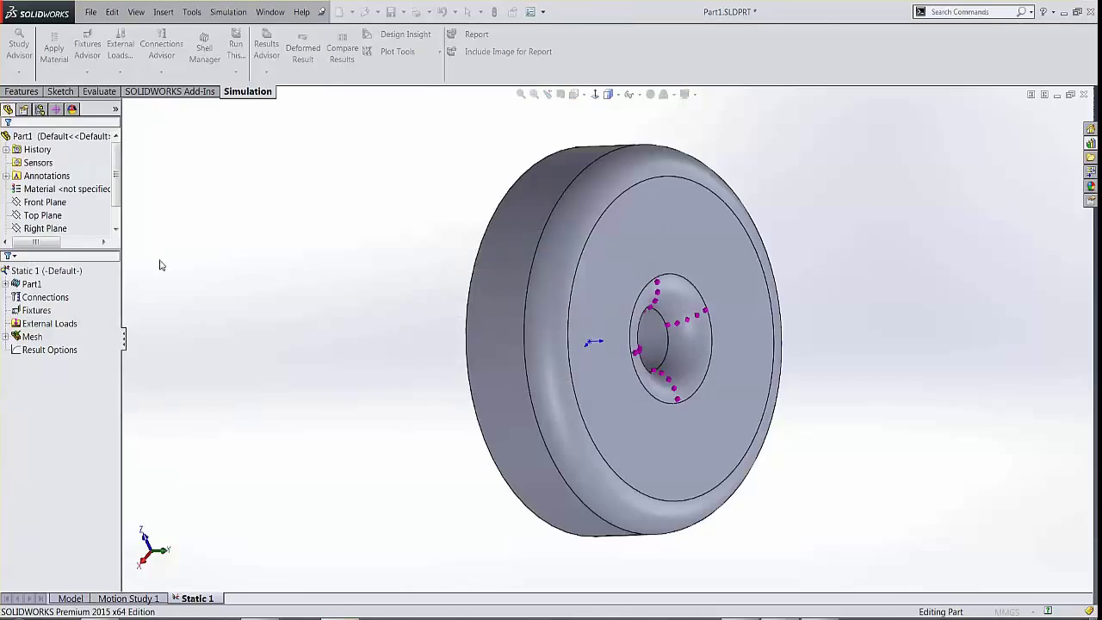
{"action": "middle_click_drag", "start_coordinate": [349, 325], "coordinate": [508, 276]}
{"action": "middle_click_drag", "start_coordinate": [515, 411], "coordinate": [520, 343]}
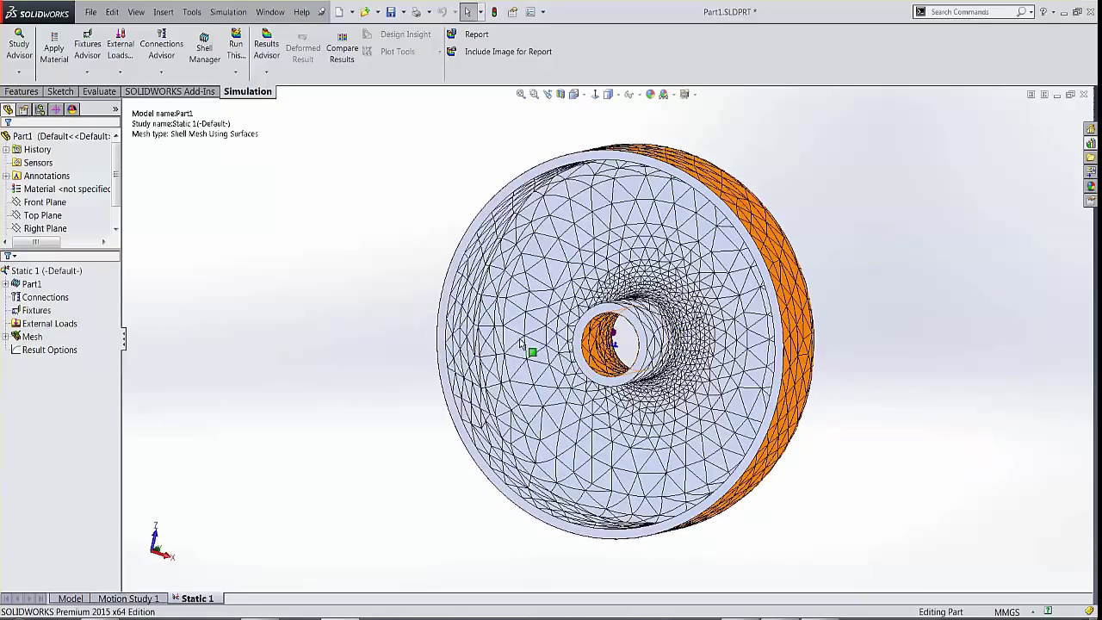
Render the shell mesh thickness in 3D to reveal the orange faces.
{"action": "right_click", "coordinate": [32, 337]}
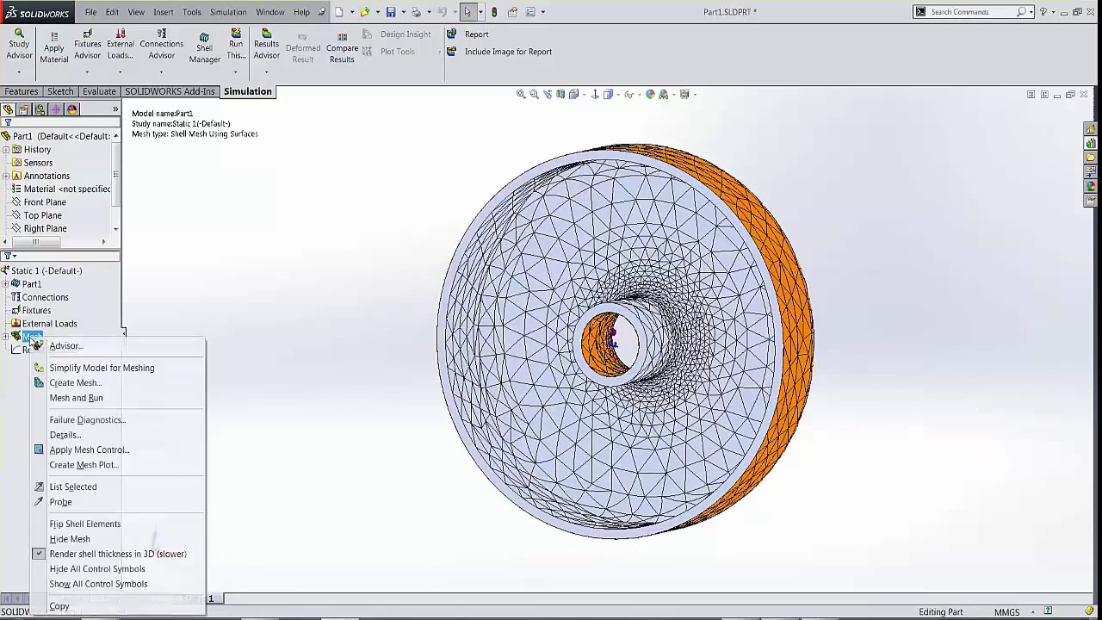
{"action": "left_click", "coordinate": [84, 553]}
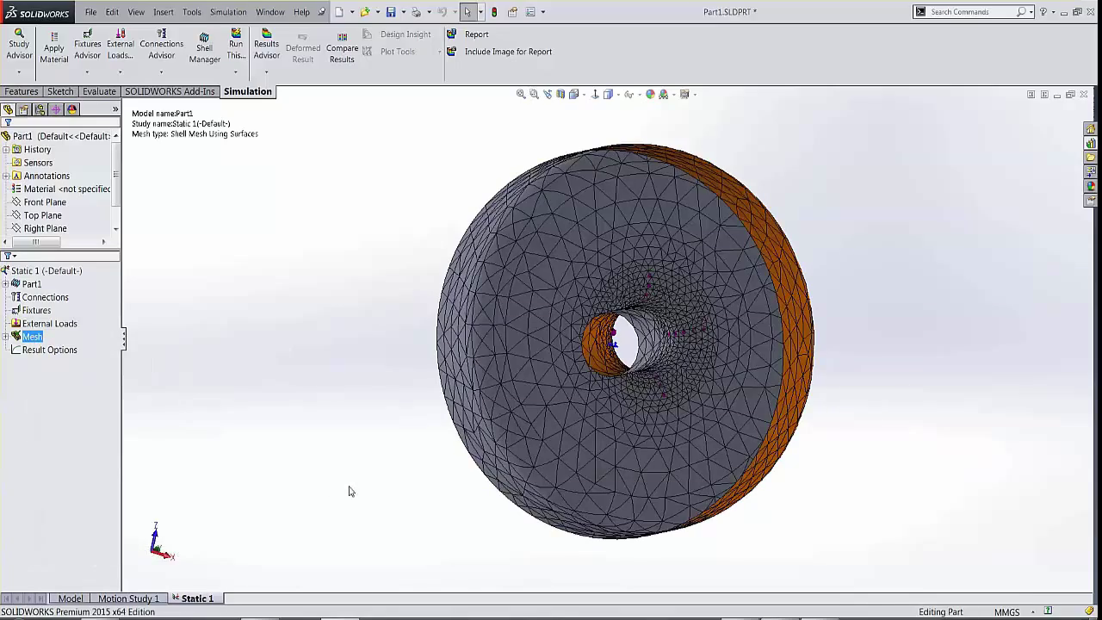
{"action": "mouse_move", "coordinate": [419, 442]}
{"action": "middle_mouse_down"}
{"action": "mouse_move", "coordinate": [294, 466]}
{"action": "mouse_move", "coordinate": [411, 452]}
{"action": "middle_mouse_up"}
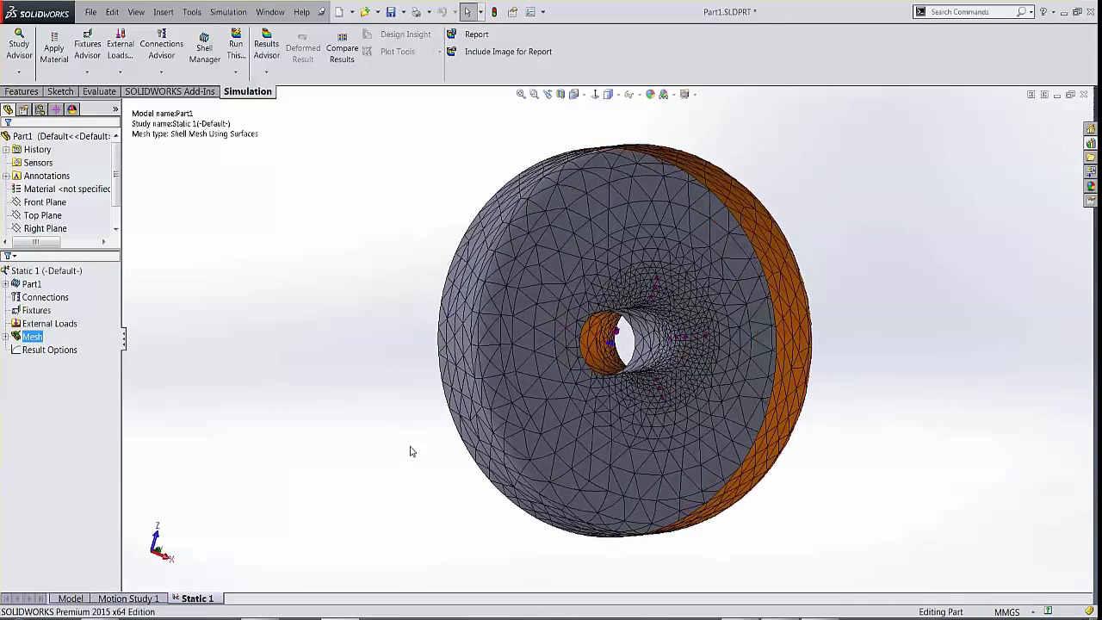
Review the mesh details, close them, and orbit the wheel to face the viewer.
{"action": "right_click", "coordinate": [24, 338]}
{"action": "left_click", "coordinate": [65, 434]}
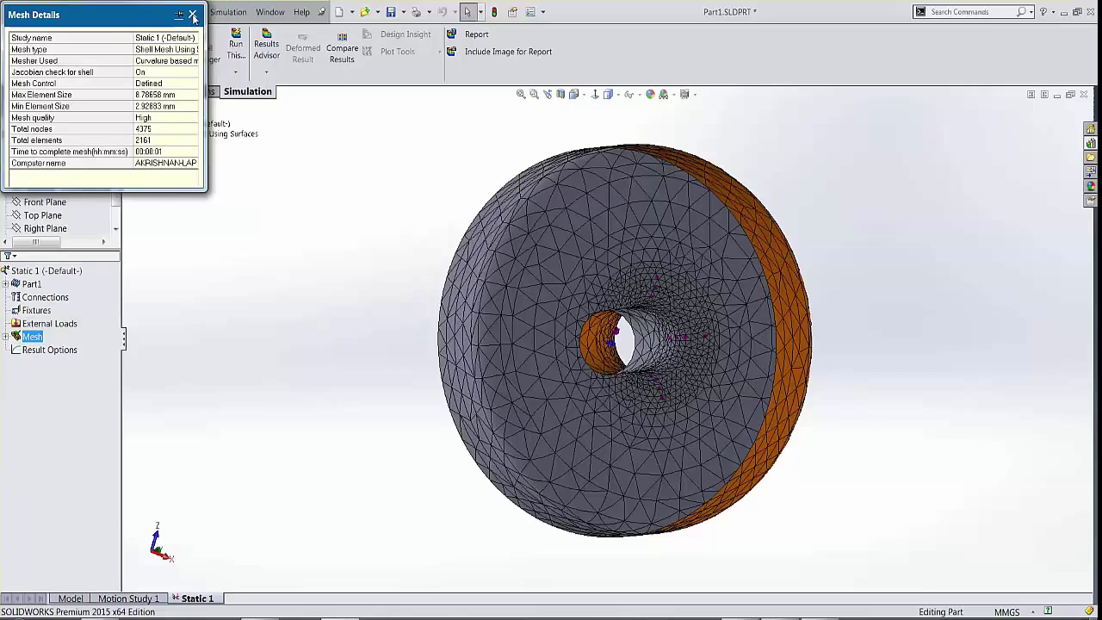
{"action": "left_click", "coordinate": [192, 14]}
{"action": "middle_click_drag", "start_coordinate": [591, 319], "coordinate": [412, 311]}
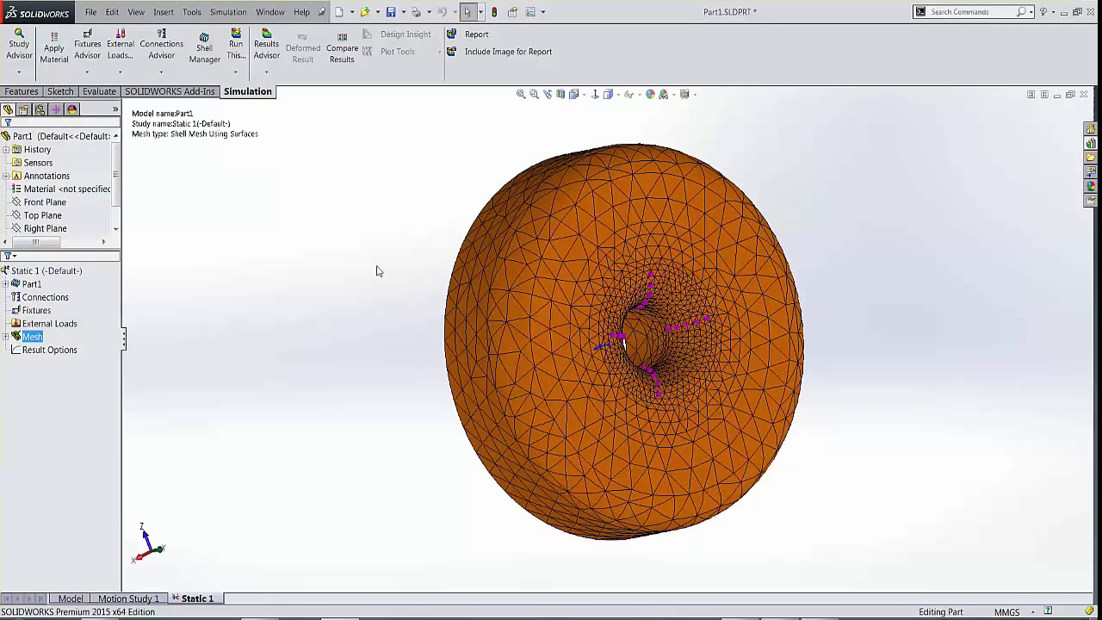
Unload the Simulation add-in without saving and load SOLIDWORKS Plastics instead.
{"action": "left_click", "coordinate": [188, 93]}
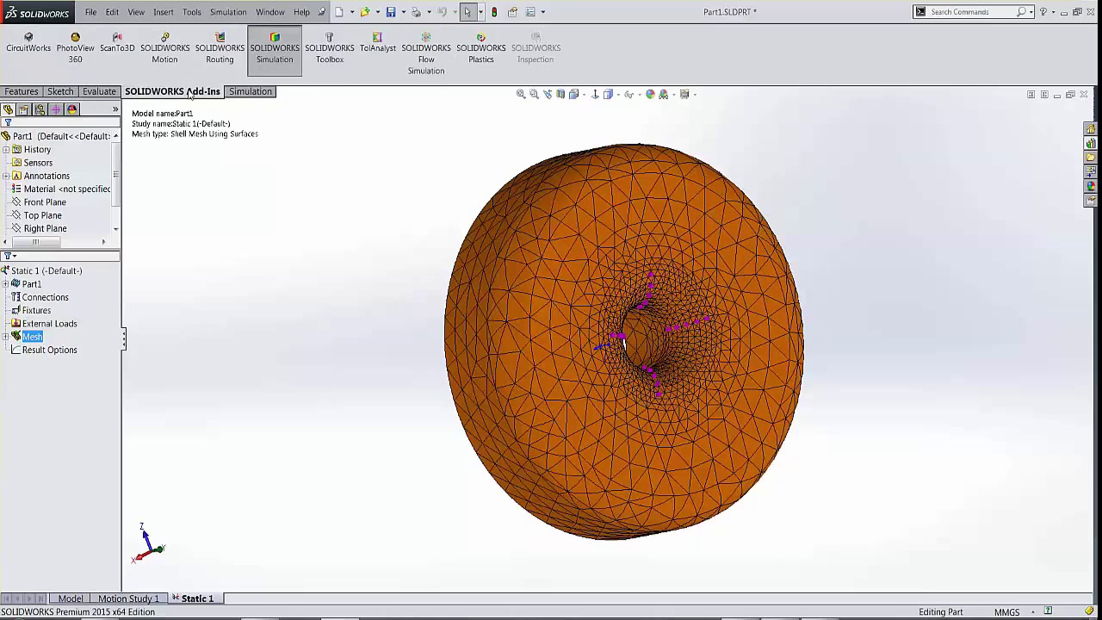
{"action": "left_click", "coordinate": [274, 52]}
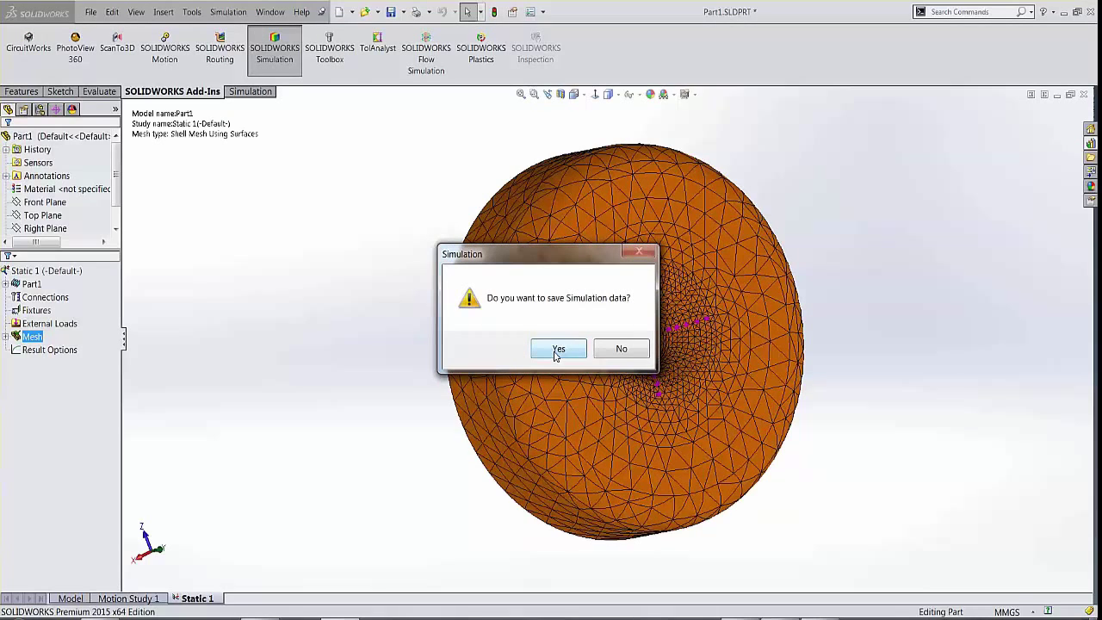
{"action": "left_click", "coordinate": [604, 353]}
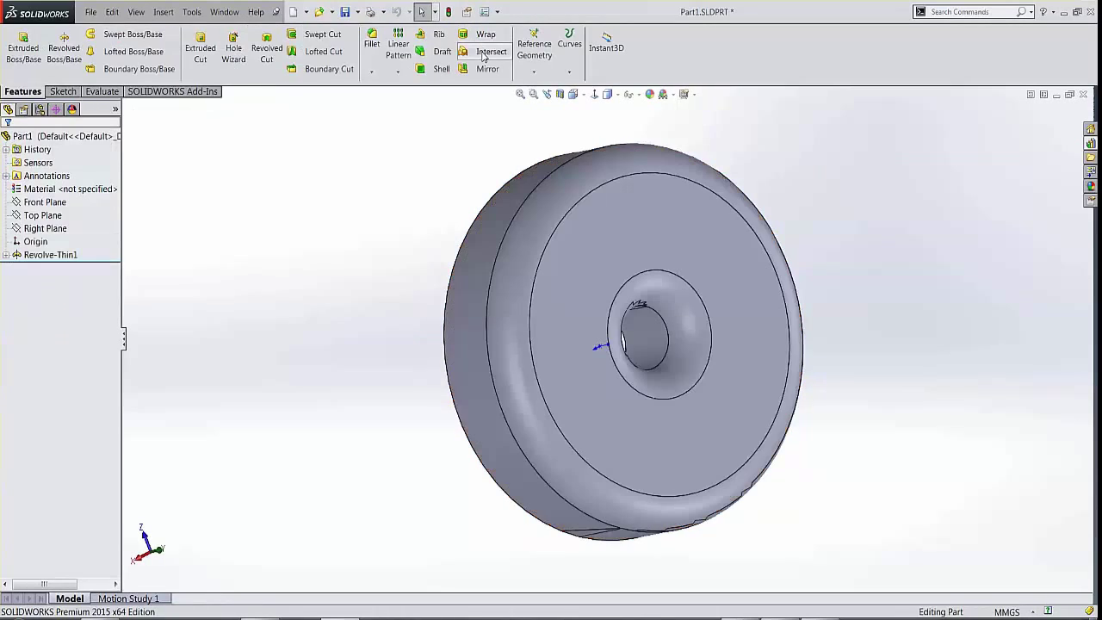
{"action": "left_click", "coordinate": [206, 92]}
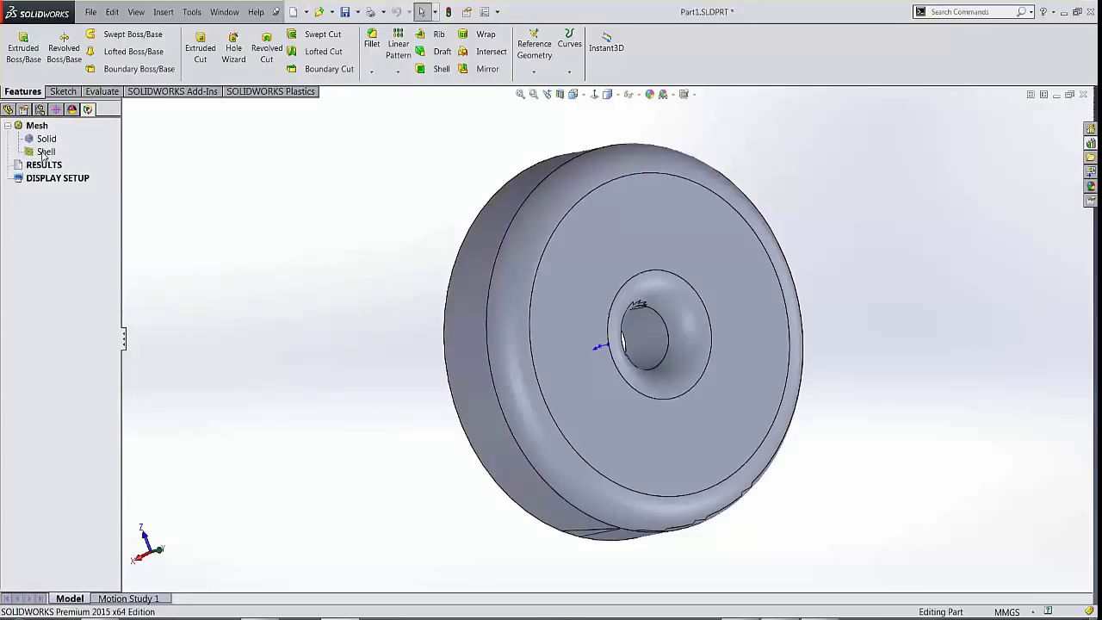
Start a manual Shell mesh and show the wheel as Cavity (Domain 1).
{"action": "right_click", "coordinate": [45, 152]}
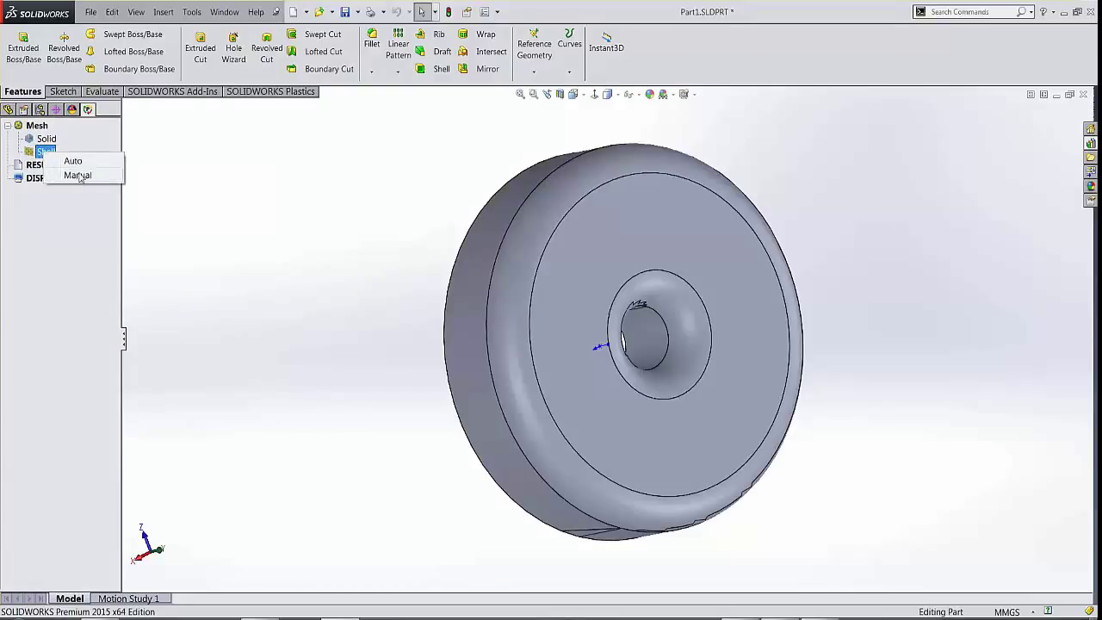
{"action": "left_click", "coordinate": [78, 175]}
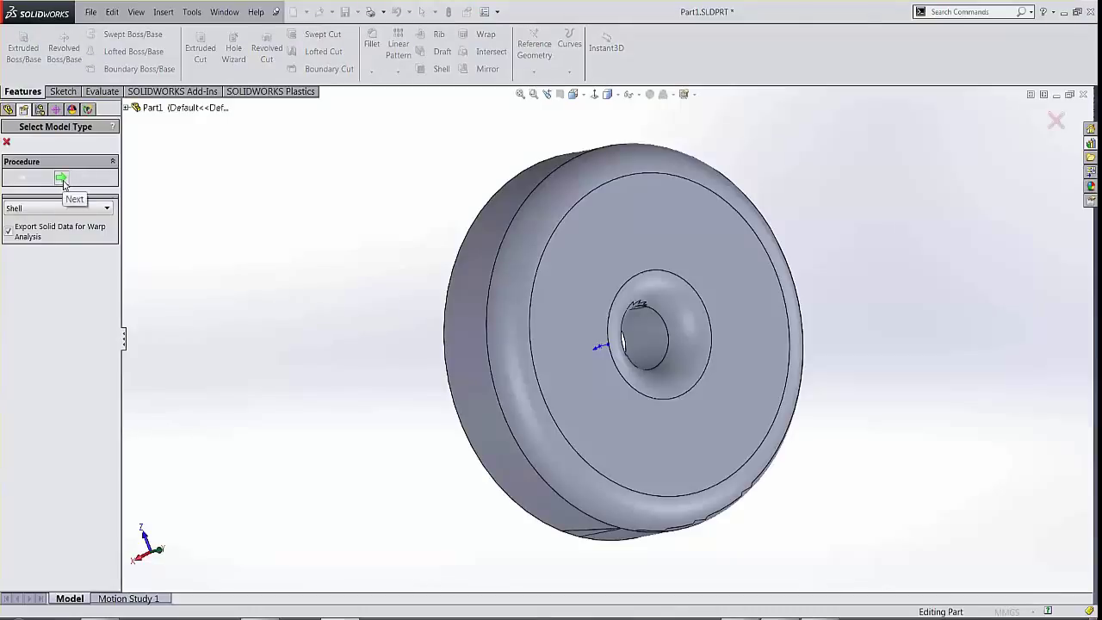
{"action": "left_click", "coordinate": [62, 180]}
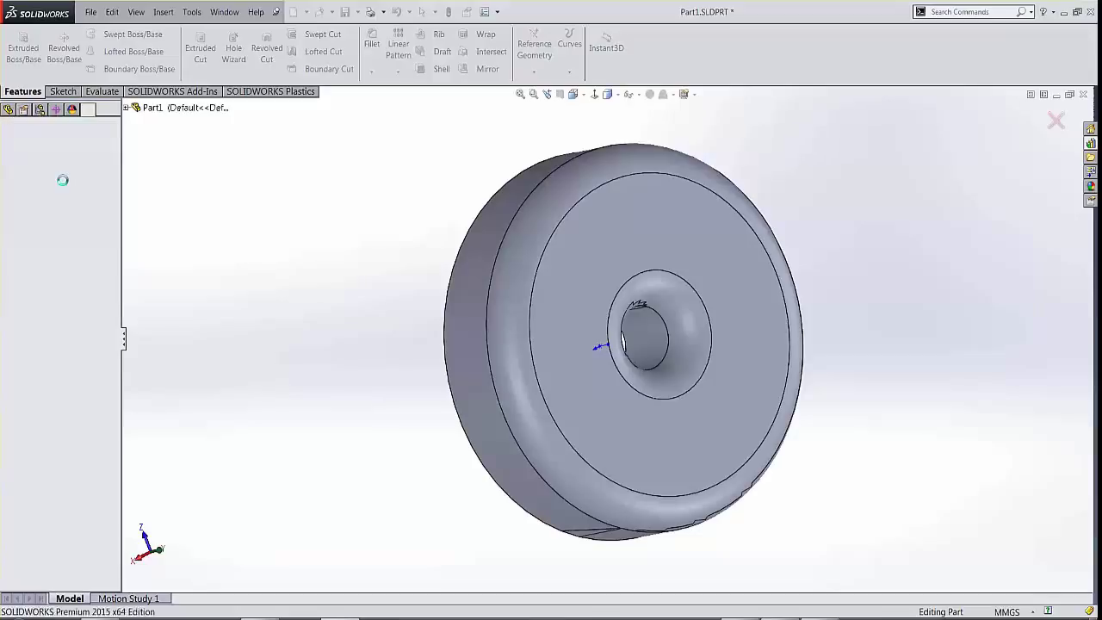
{"action": "left_click", "coordinate": [65, 234]}
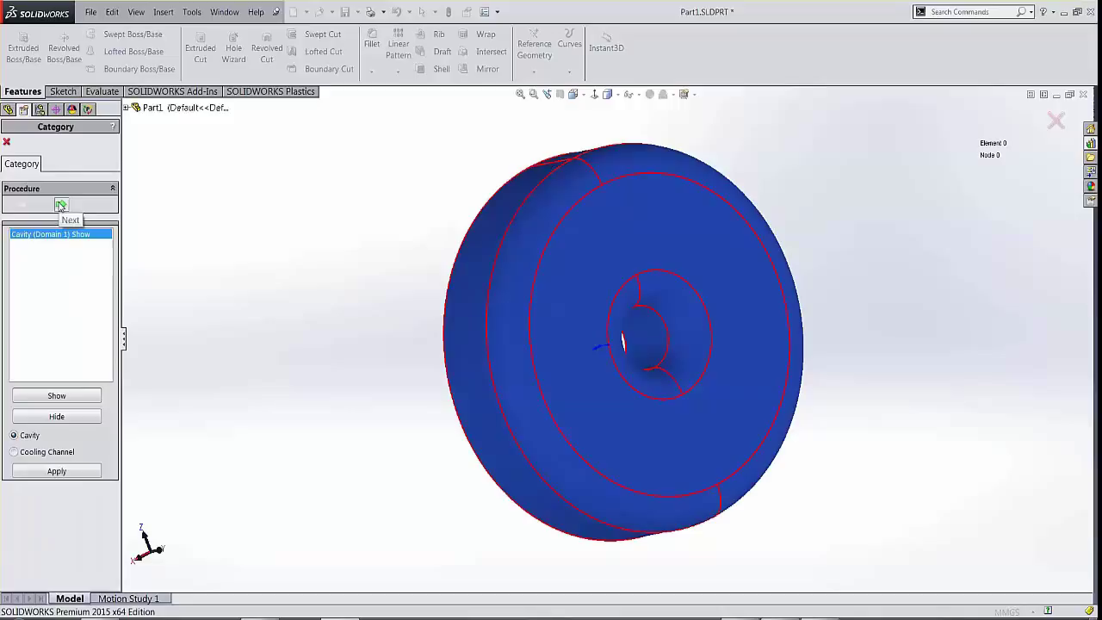
Assign a local triangle size of 1.5 to the inner ring faces around the hole.
{"action": "left_click", "coordinate": [62, 207]}
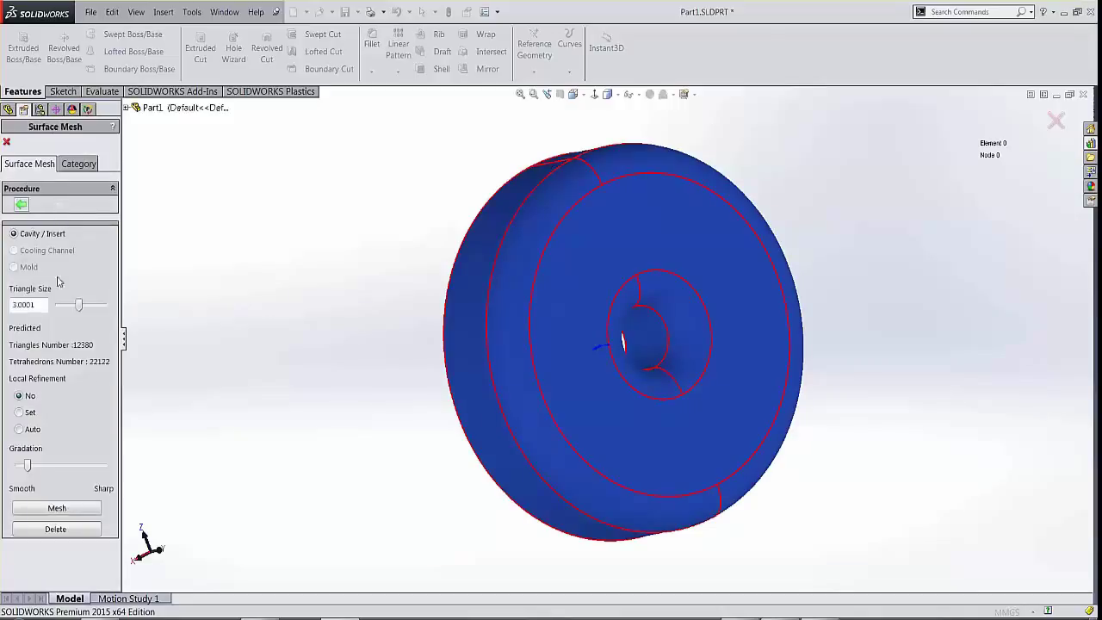
{"action": "left_click", "coordinate": [30, 415]}
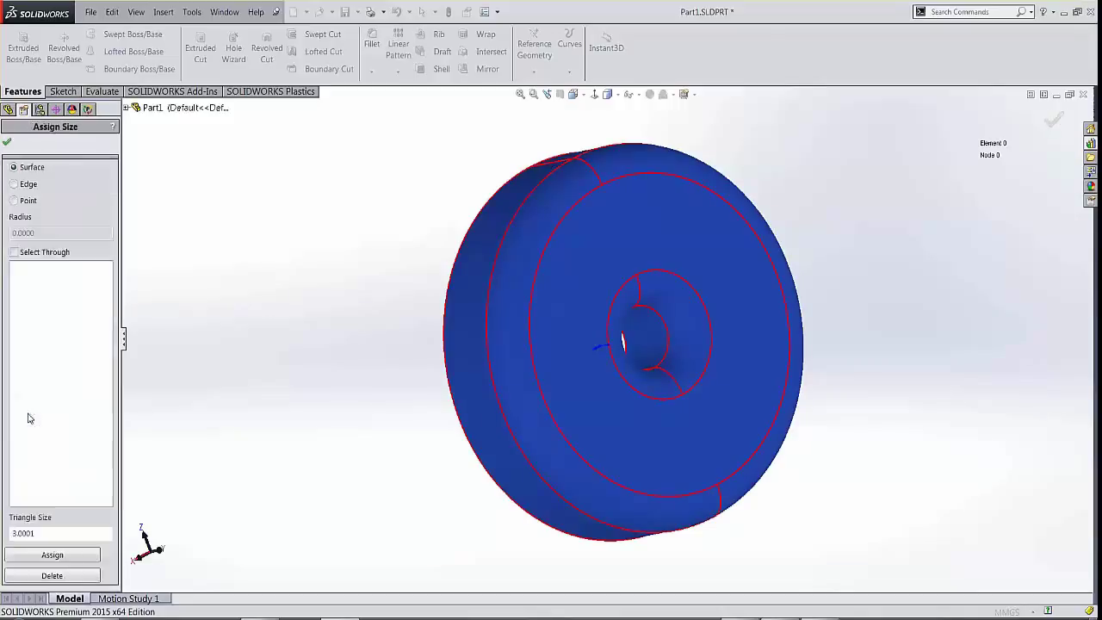
{"action": "left_click", "coordinate": [697, 321]}
{"action": "left_click", "coordinate": [660, 393]}
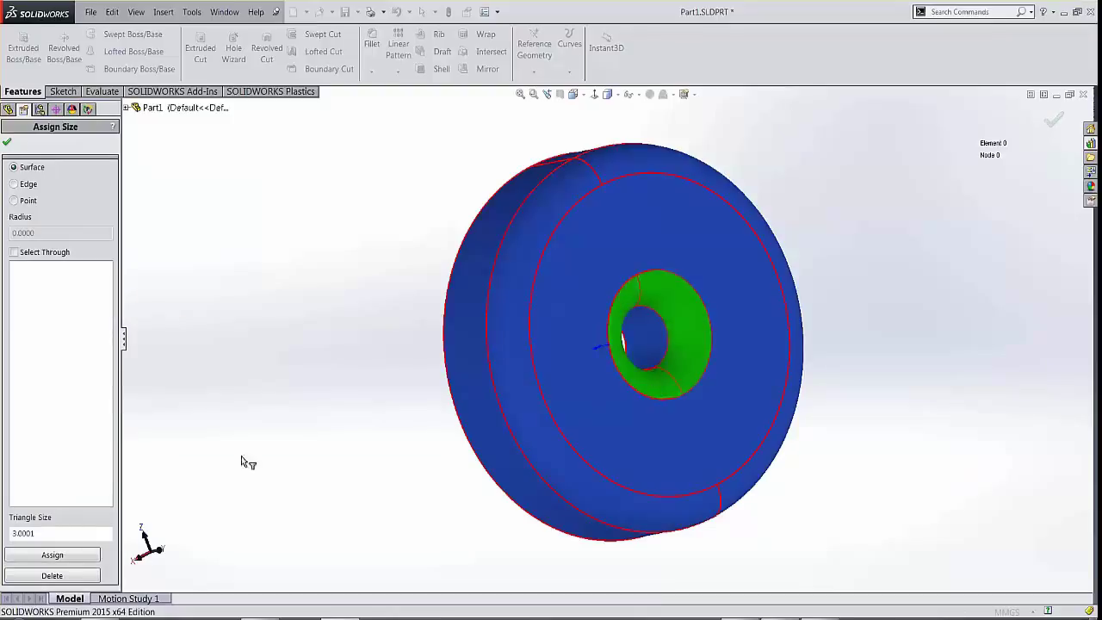
{"action": "double_click", "coordinate": [59, 536]}
{"action": "type", "text": "1.5"}
{"action": "left_click", "coordinate": [65, 555]}
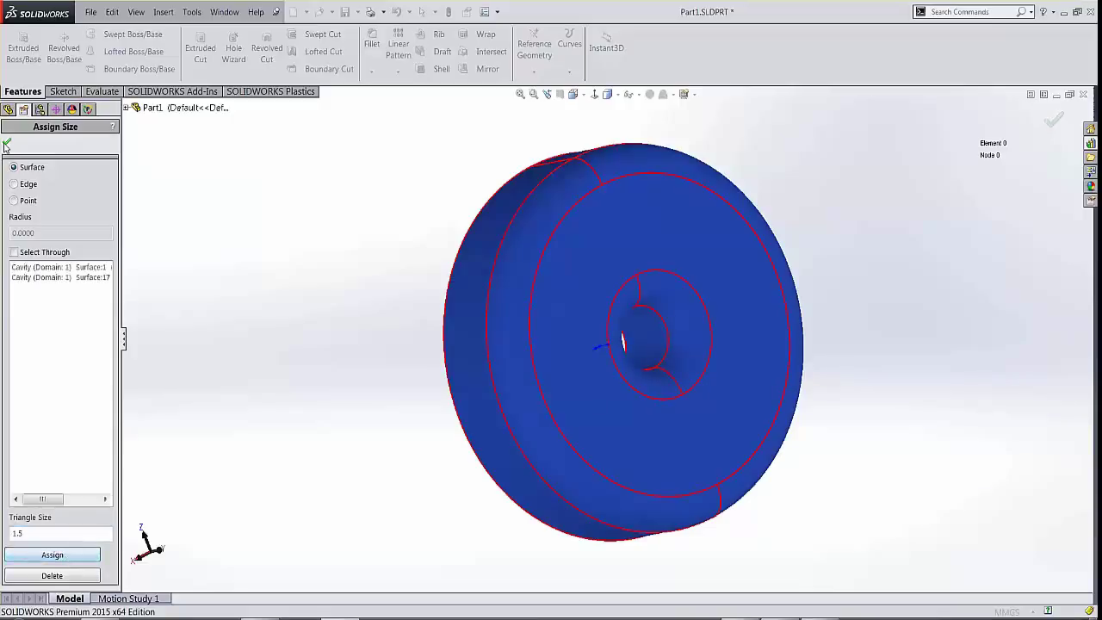
Set the global triangle size to 4 and generate the surface mesh.
{"action": "left_click", "coordinate": [7, 141]}
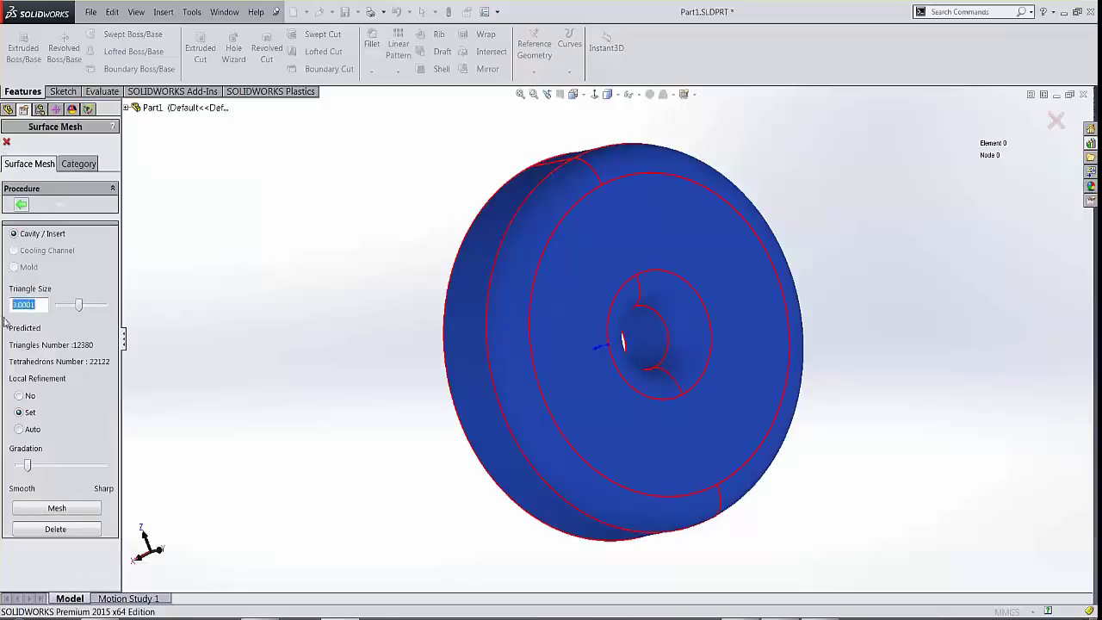
{"action": "type", "text": "4"}
{"action": "left_click", "coordinate": [53, 508]}
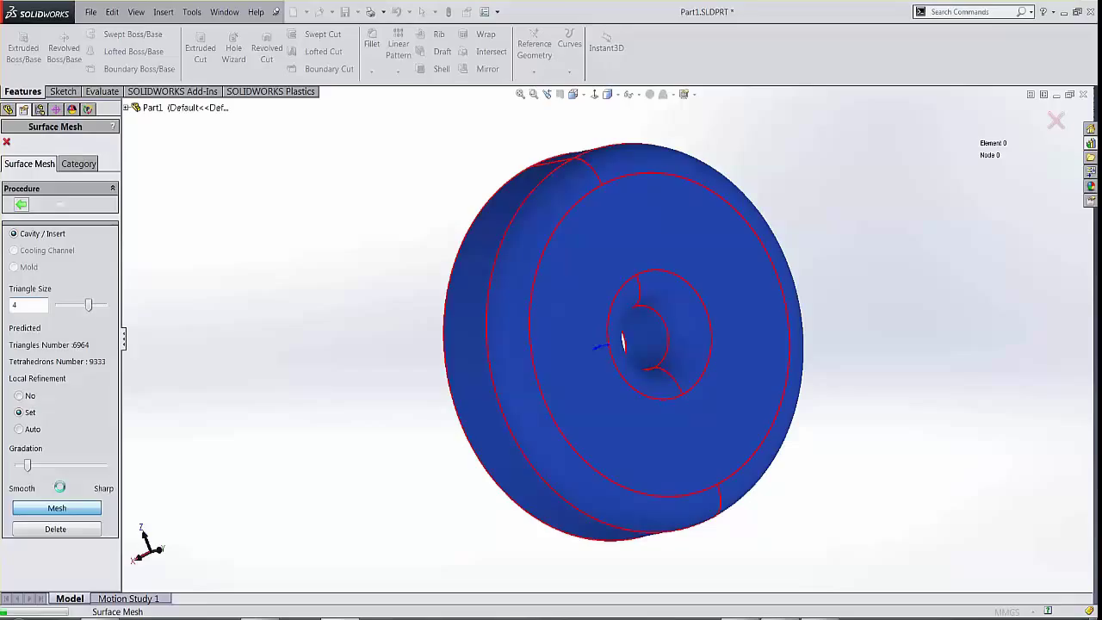
Rotate the view to look at the meshed wheel face-on.
{"action": "middle_click_drag", "start_coordinate": [373, 369], "coordinate": [891, 341]}
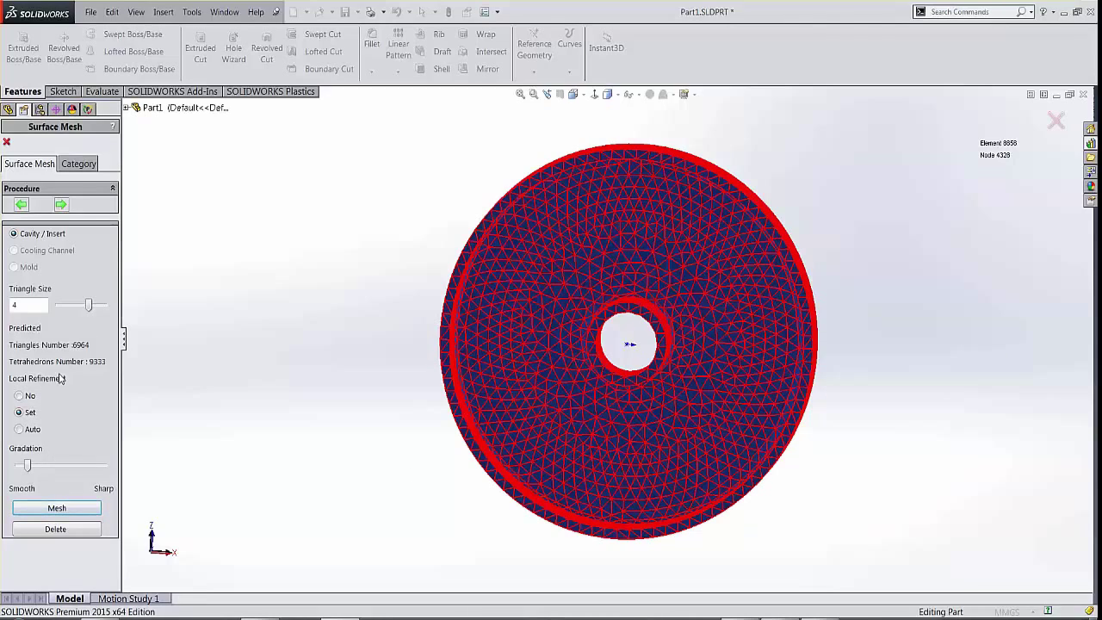
Accept the mesh summary and close the mesh editing panel.
{"action": "left_click", "coordinate": [60, 205]}
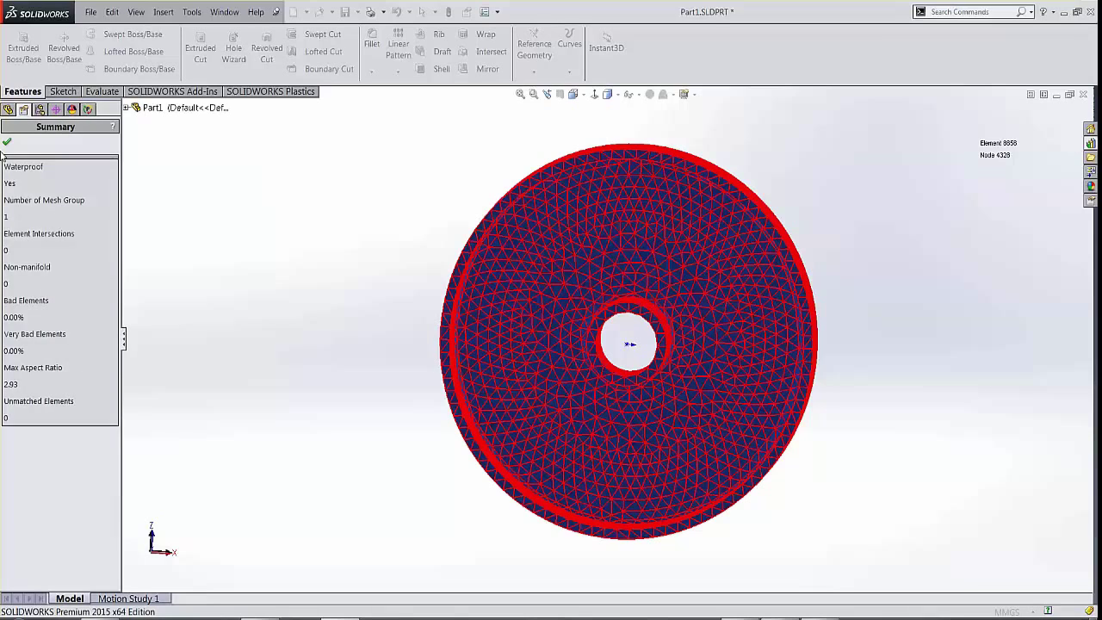
{"action": "left_click", "coordinate": [7, 146]}
{"action": "left_click_drag", "start_coordinate": [122, 338], "coordinate": [204, 358]}
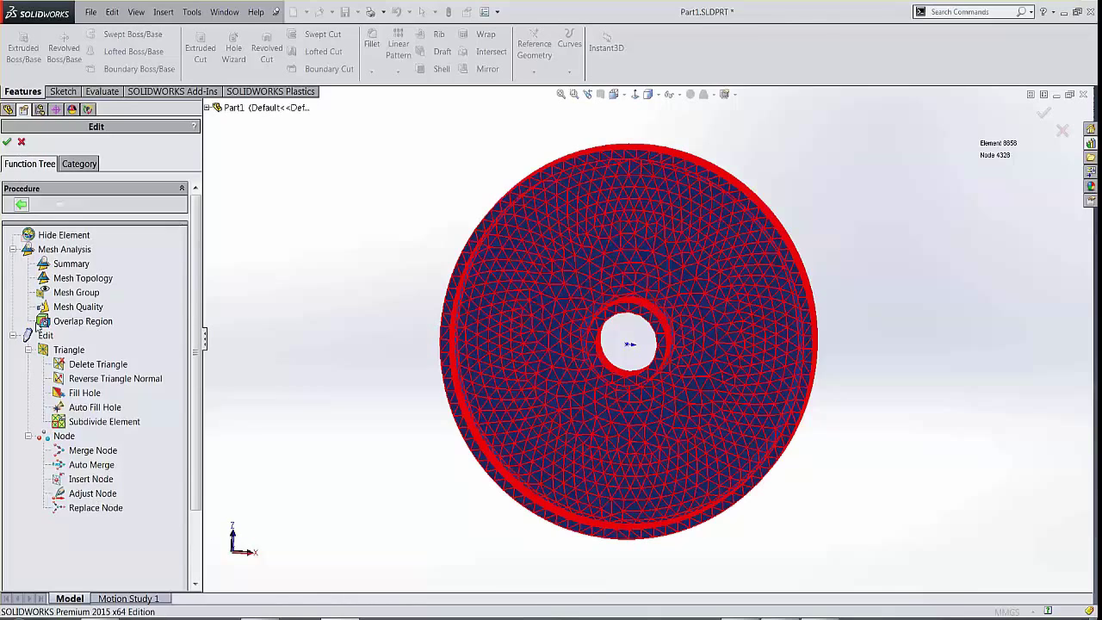
{"action": "left_click", "coordinate": [7, 143]}
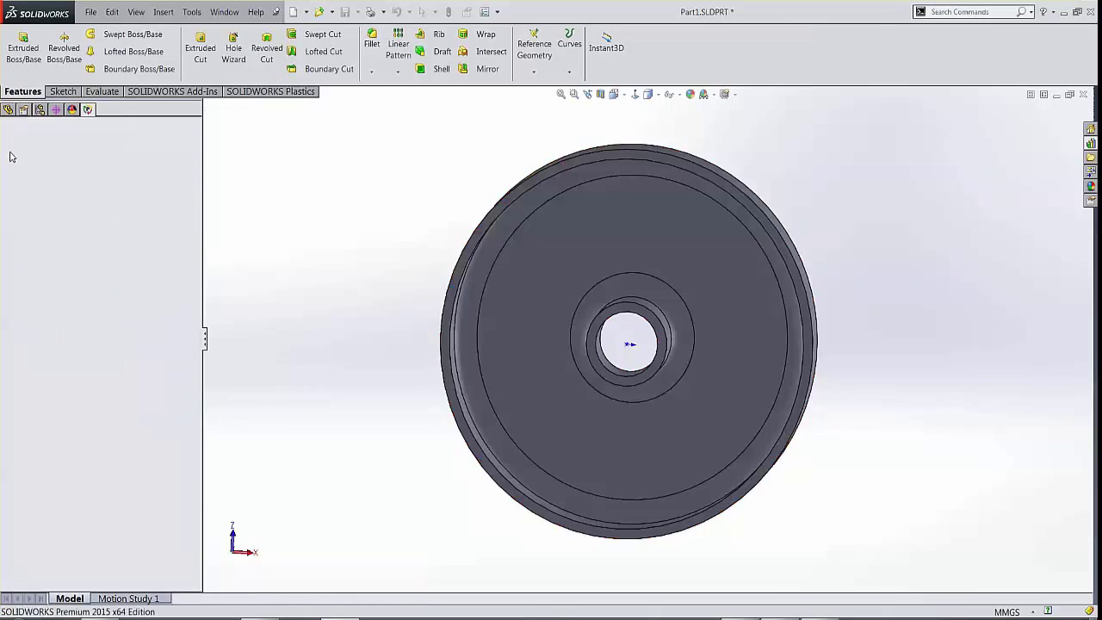